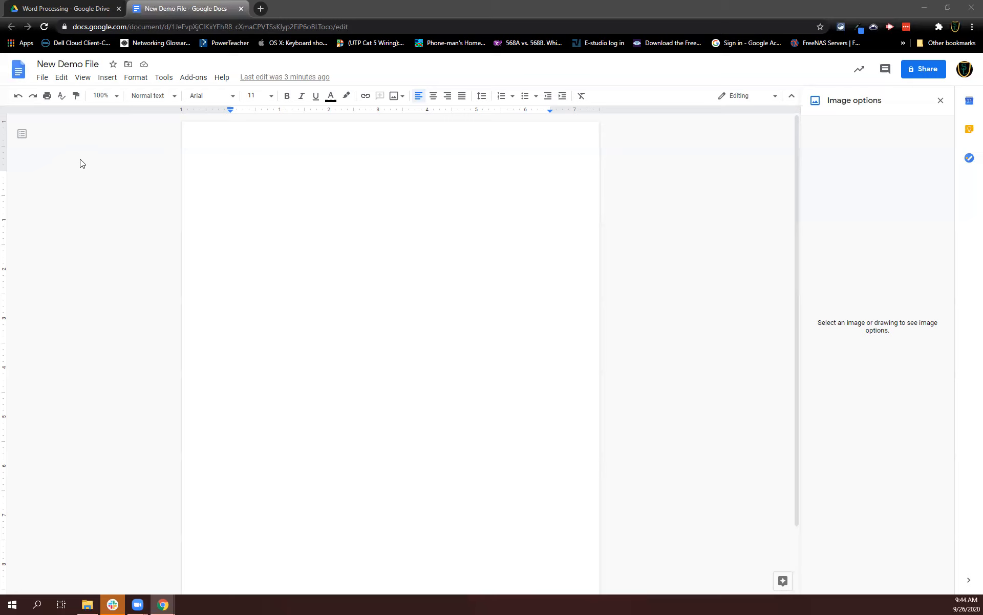
Set the page to landscape orientation with 0.5-inch margins on all four sides.
click(47, 80)
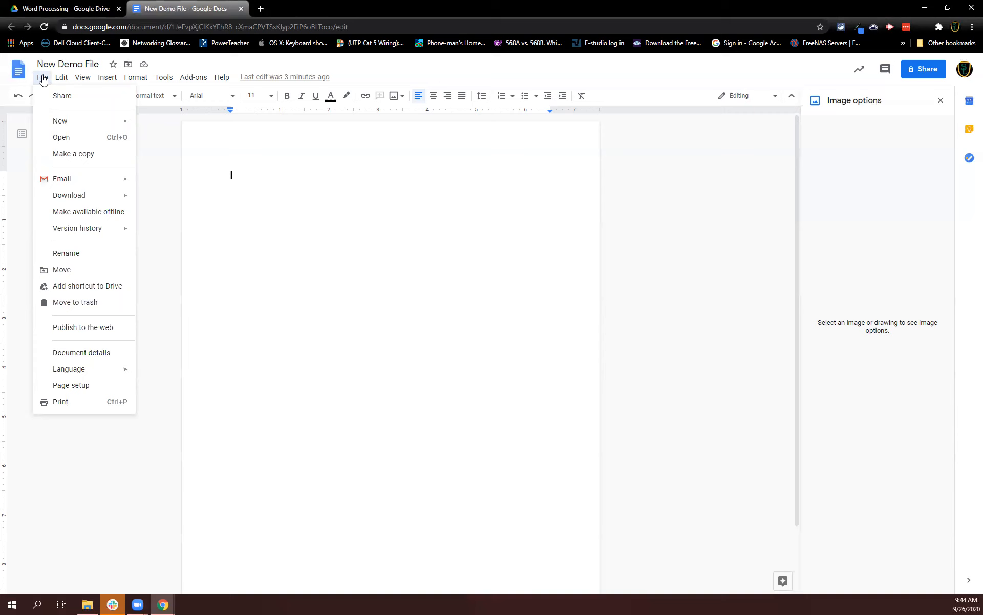
click(77, 386)
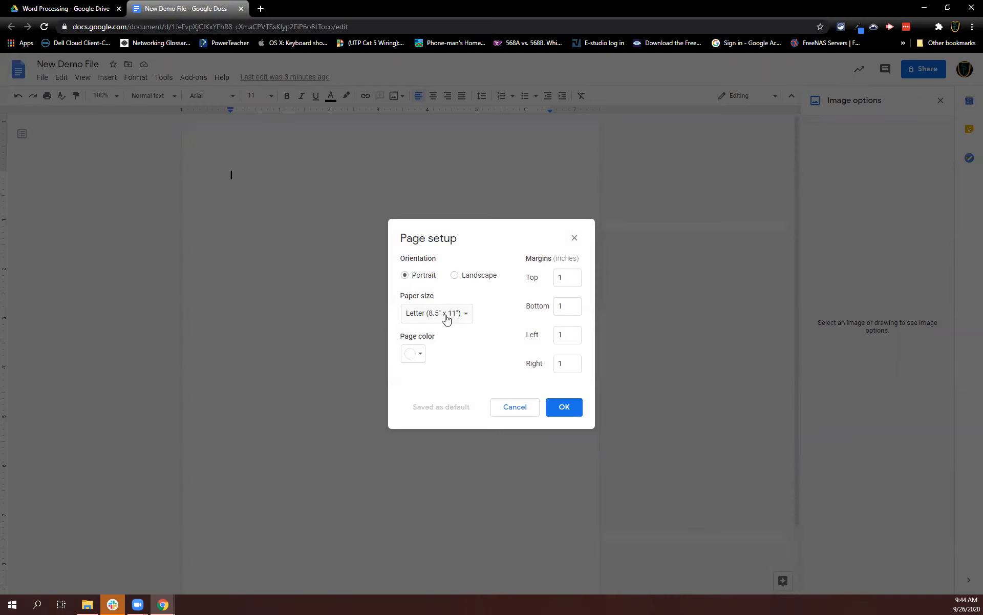
click(455, 277)
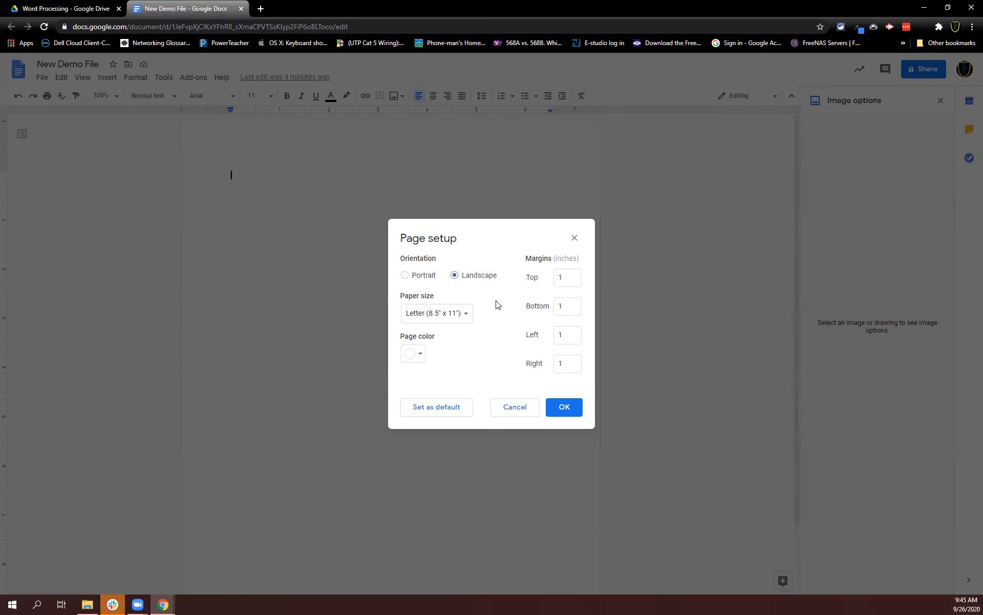
double_click(576, 277)
text(.5)
double_click(564, 303)
text(.5)
double_click(564, 336)
text(.5)
double_click(566, 362)
text(.5)
click(565, 409)
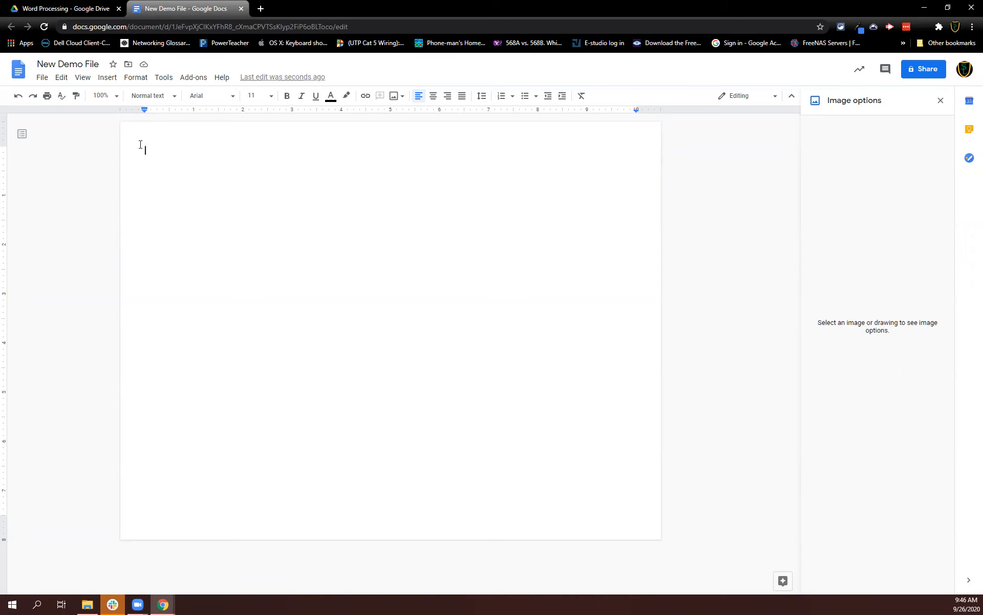
Insert a 1 x 1 table at the start of the page and center-align its cell's text.
click(107, 81)
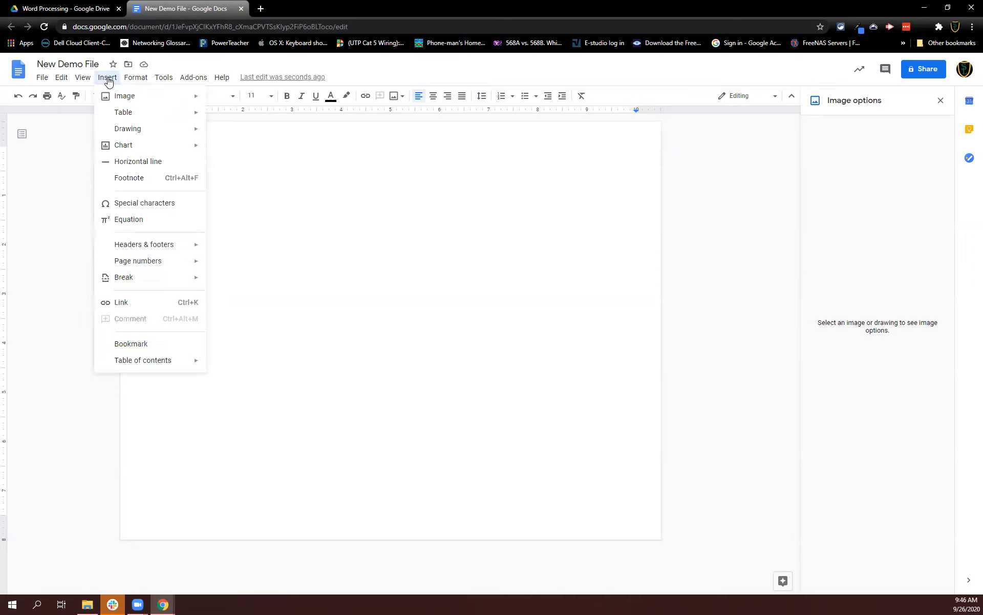
mouse_move(123, 114)
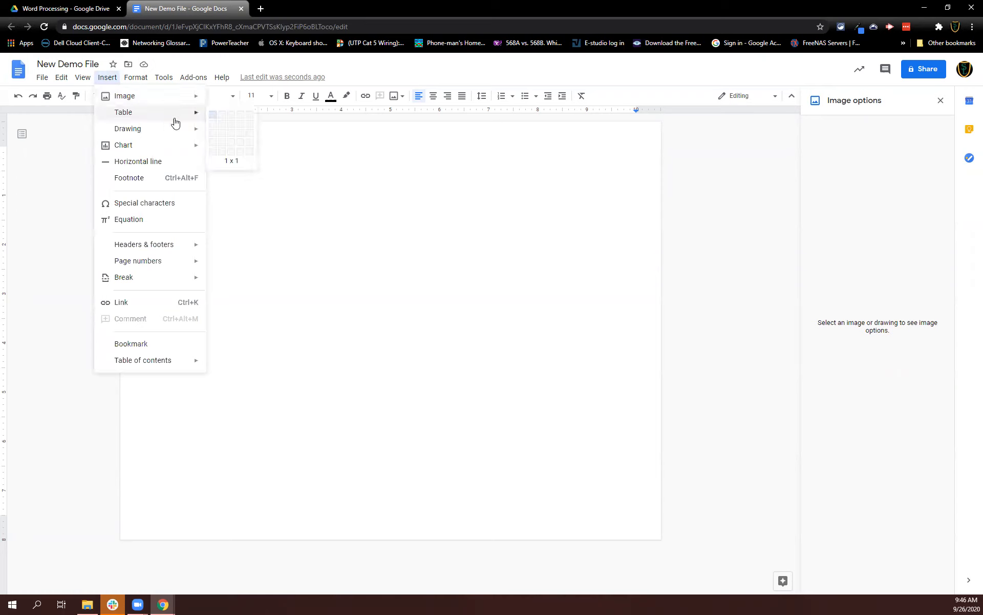
click(213, 119)
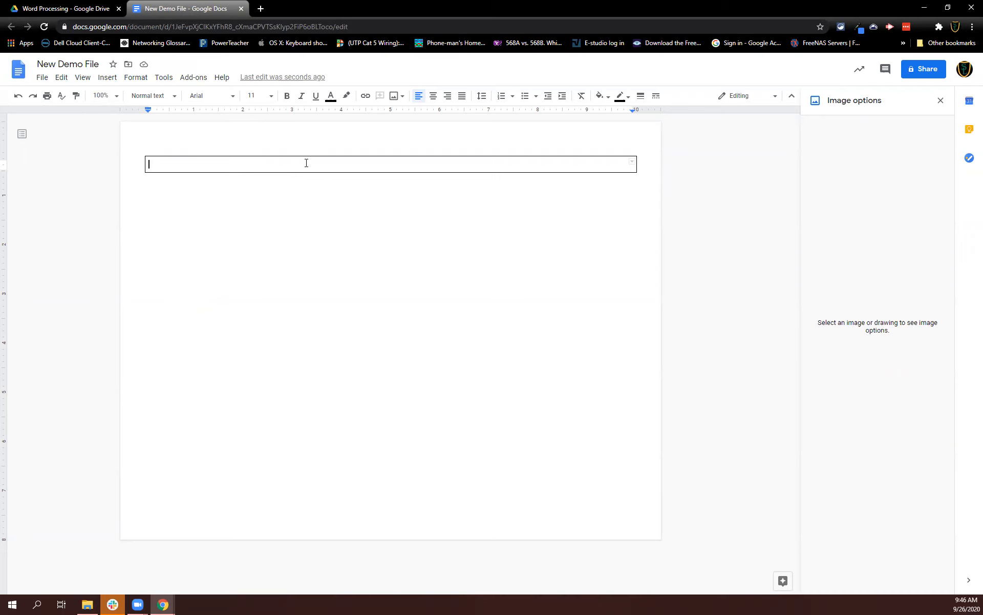
click(434, 97)
Set the table's column width to 10 inches and its minimum row height to 7 inches.
right_click(402, 165)
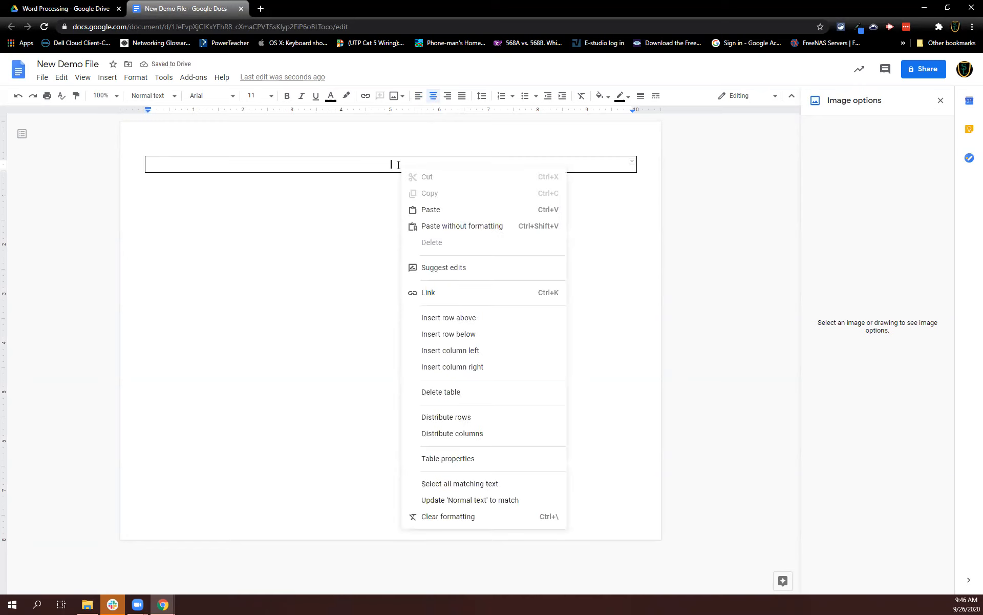
click(444, 461)
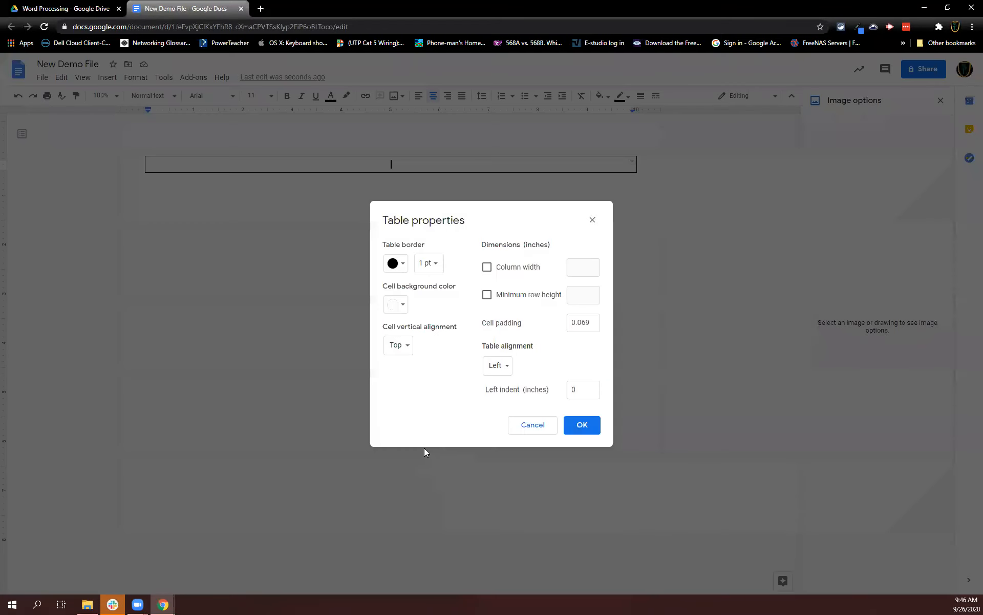
click(488, 268)
click(487, 296)
click(582, 267)
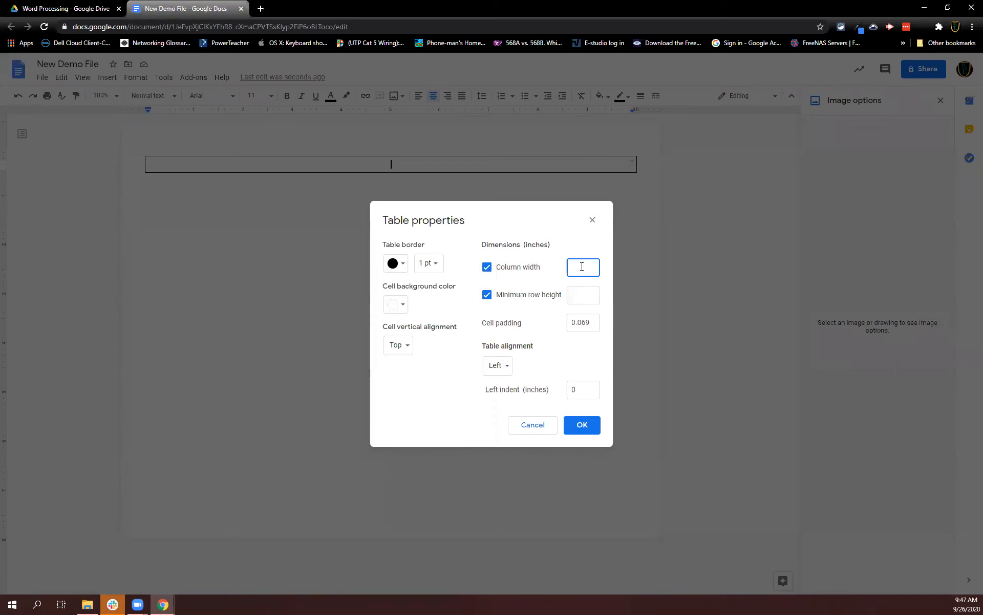
text(10)
click(582, 295)
text(7)
click(584, 426)
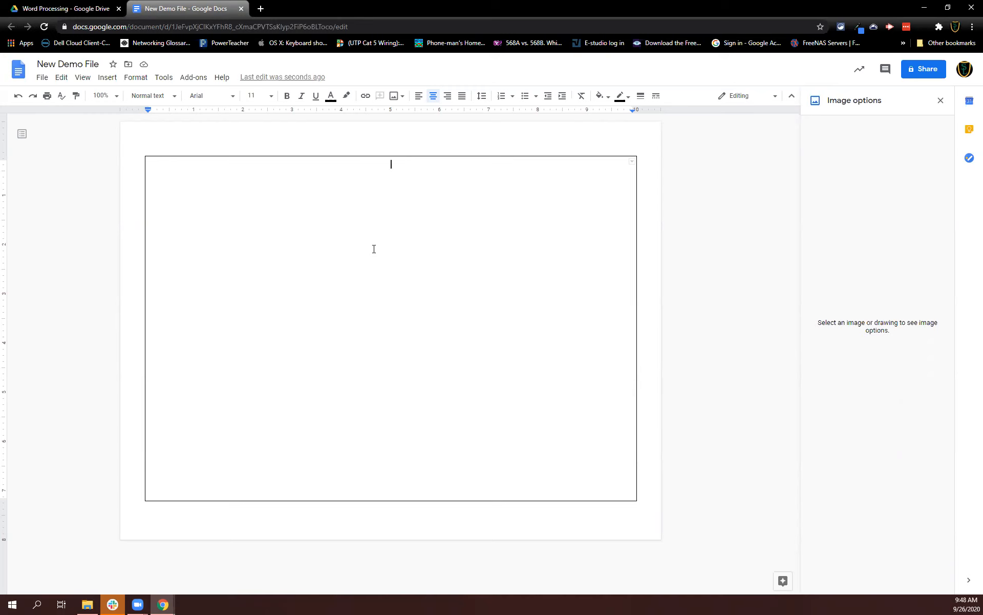
Set the table cell's vertical alignment to Middle.
right_click(407, 211)
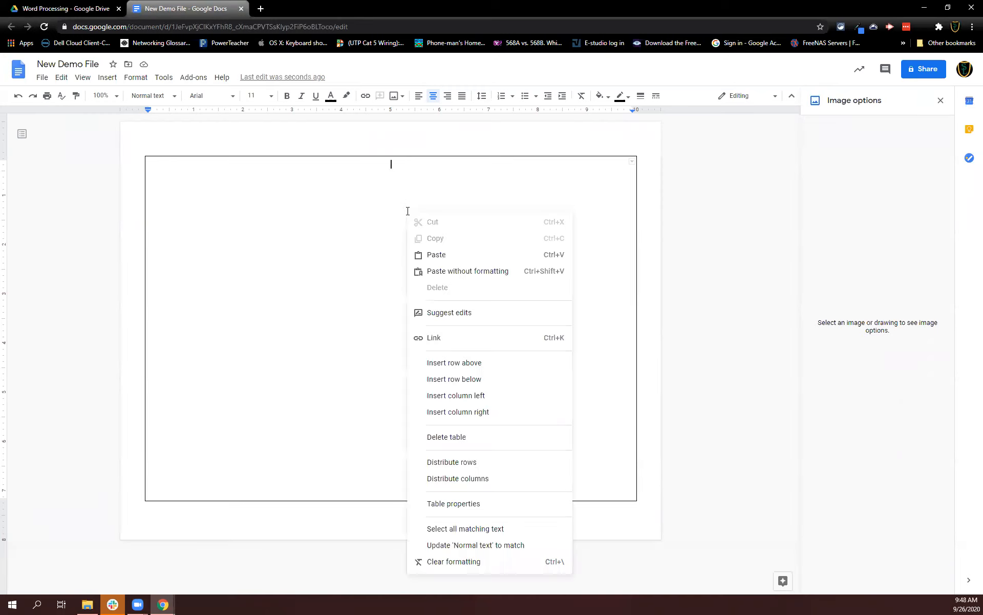
click(456, 505)
click(402, 345)
click(410, 364)
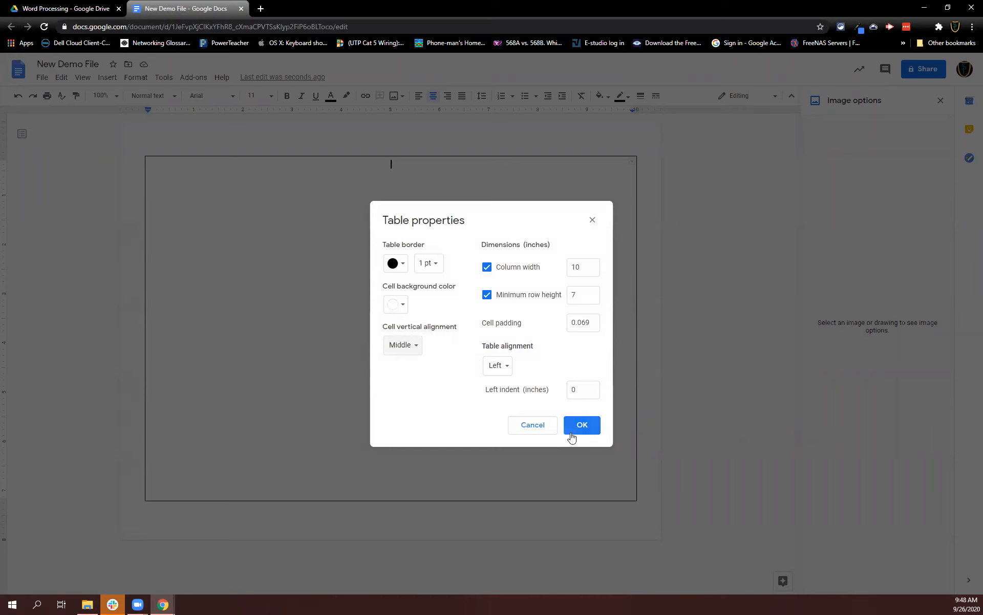
click(582, 424)
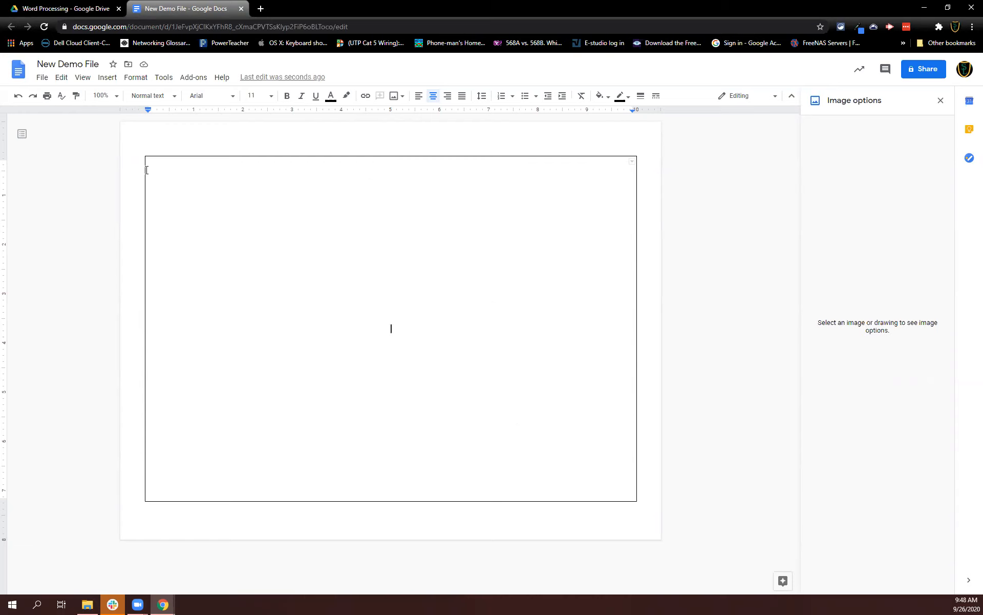
Format all outer borders of the table as a red dashed line 3 pt wide.
click(252, 155)
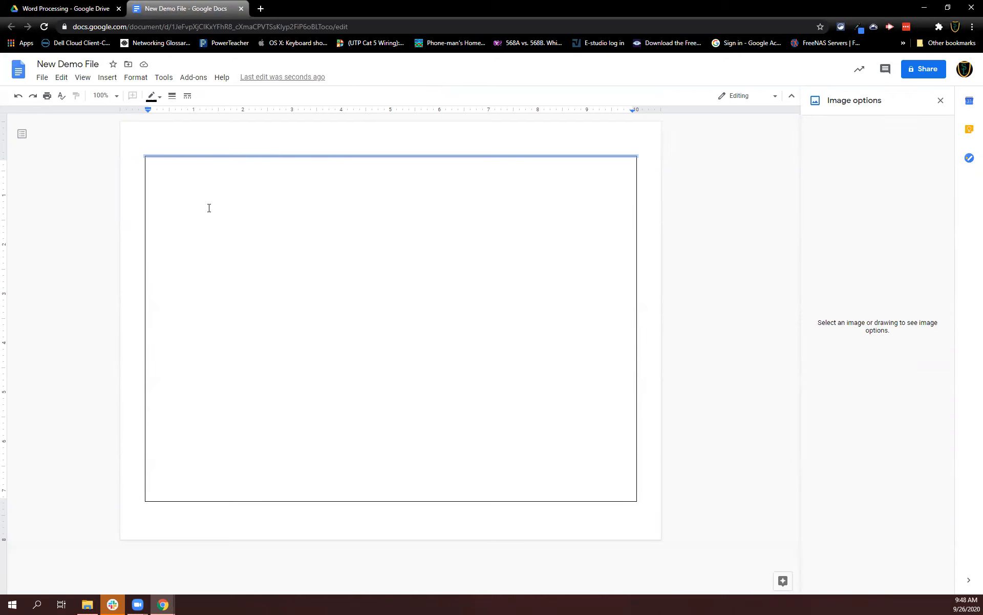
click(482, 204)
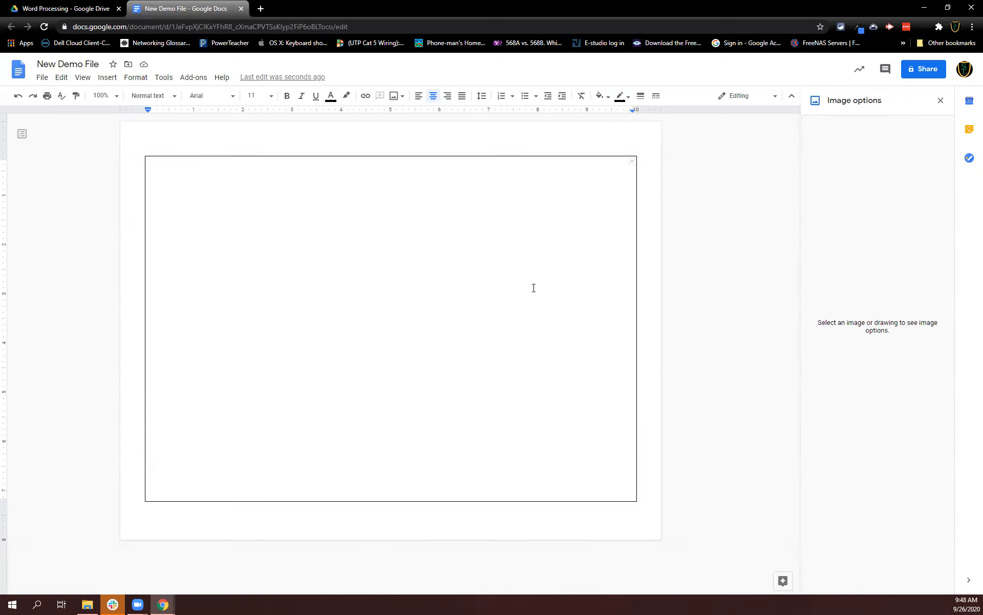
click(632, 163)
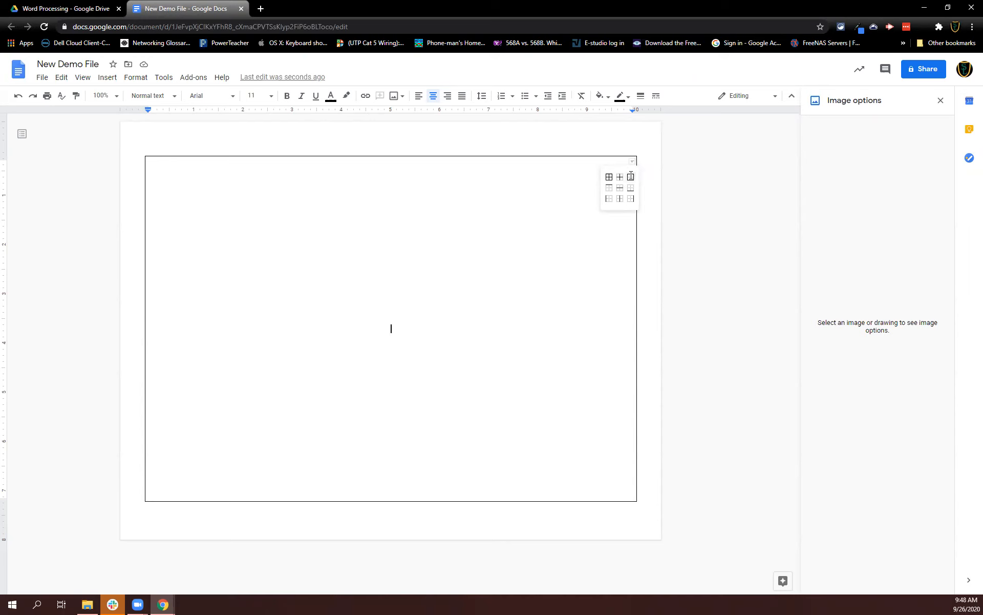
click(631, 176)
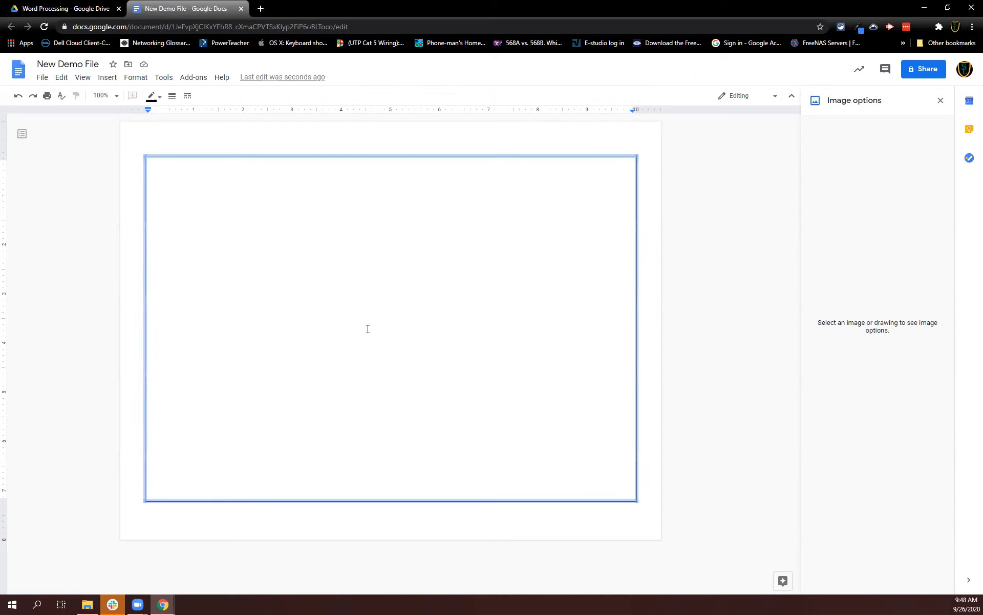
click(152, 96)
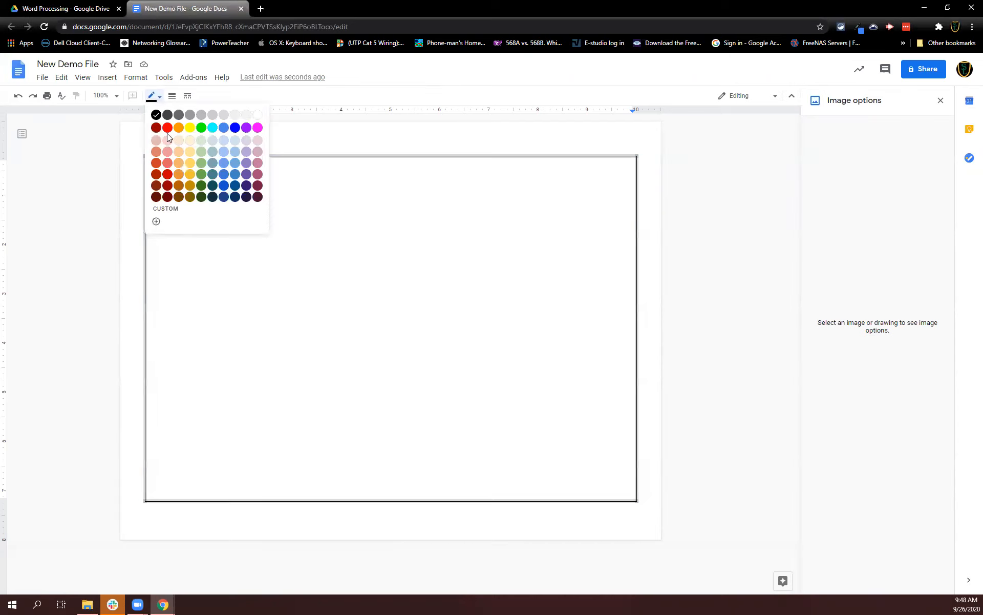
click(168, 127)
click(187, 96)
click(200, 136)
click(172, 96)
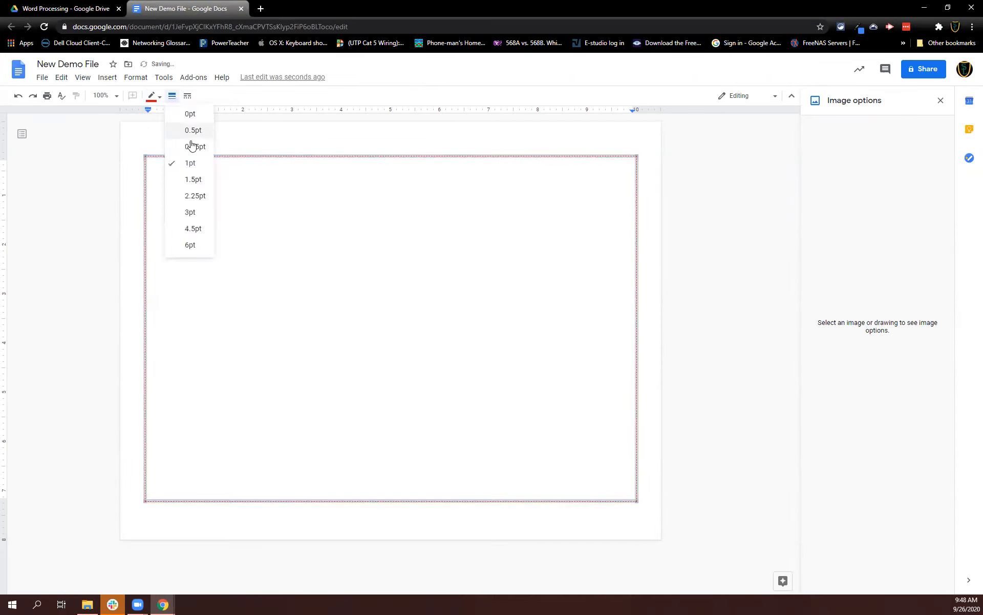
click(199, 215)
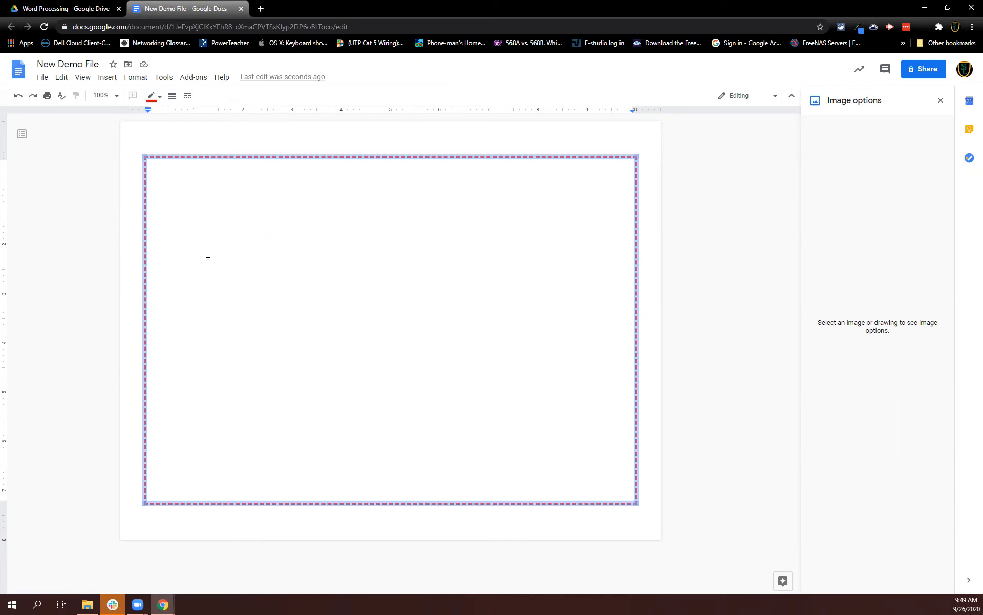
click(321, 268)
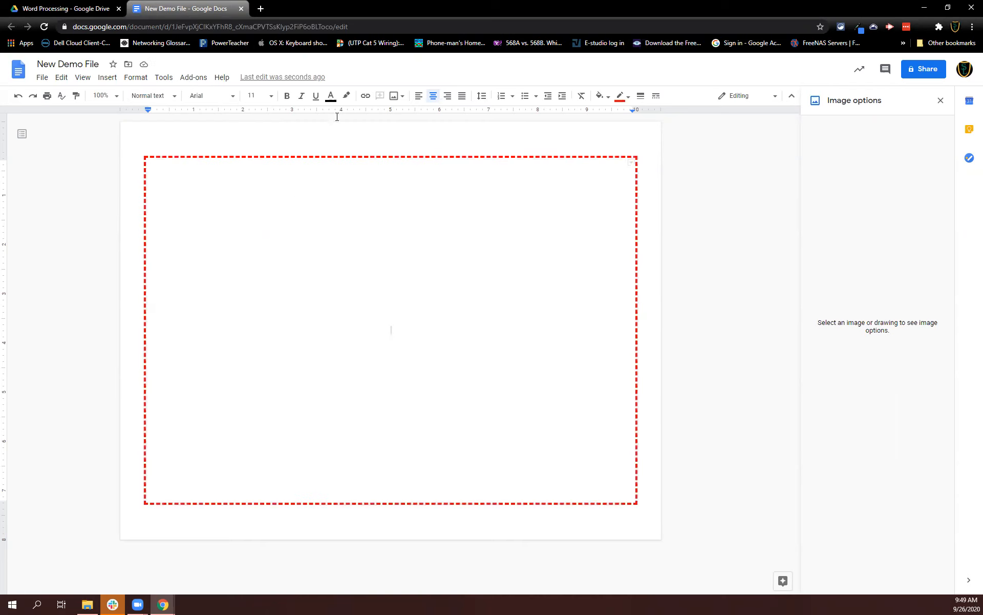